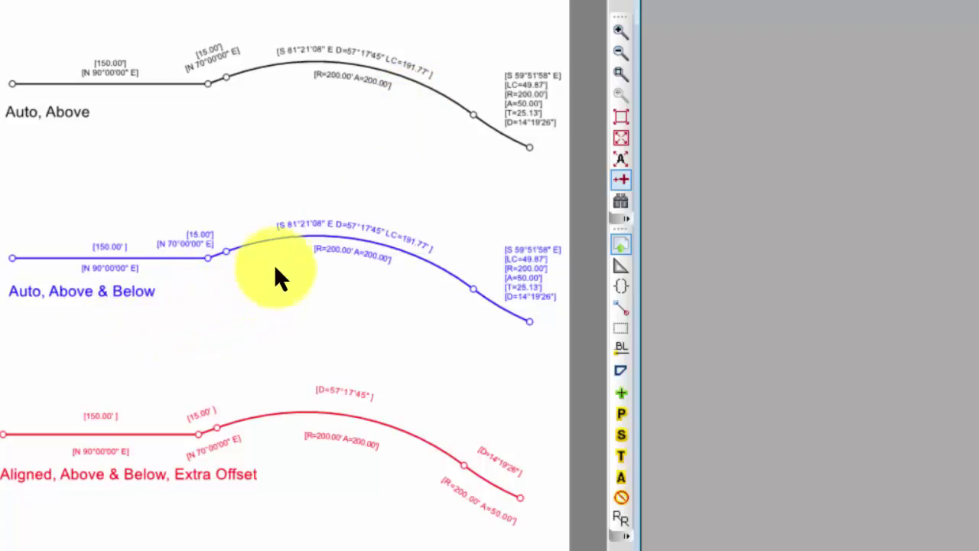
Try the outside/inside separator ^ in the blue Stacked, Above traverse's aligned line label format, restore the | separator, and accept the settings.
mouse_move(279, 254)
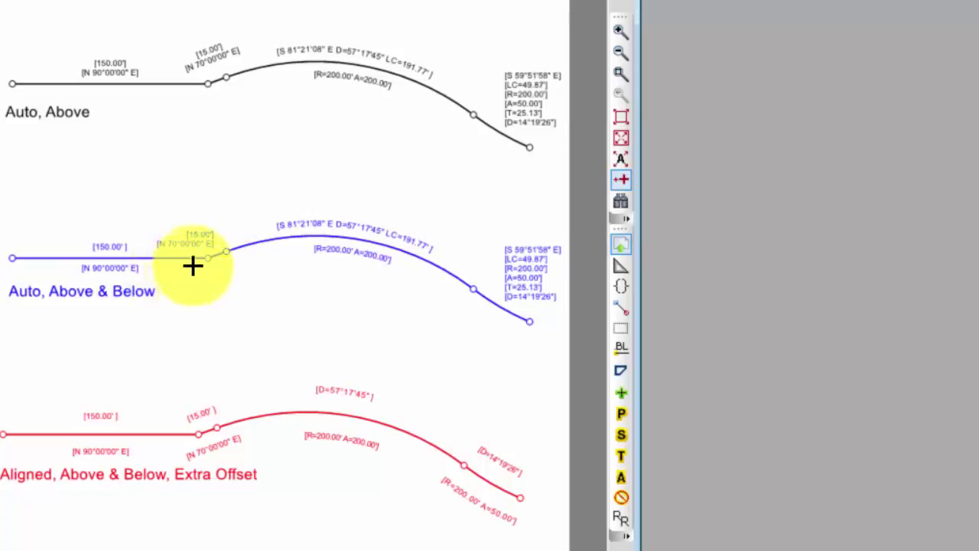
mouse_move(193, 255)
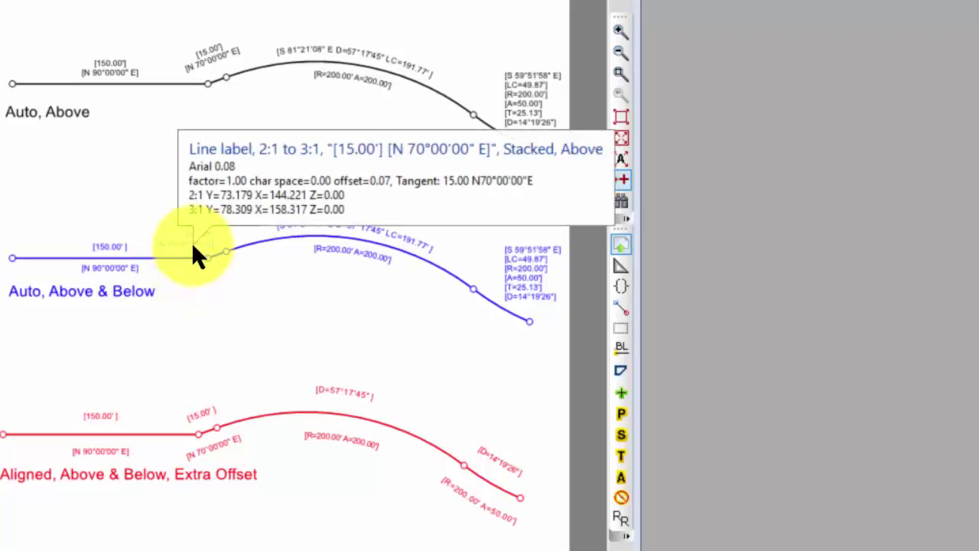
double_click(193, 245)
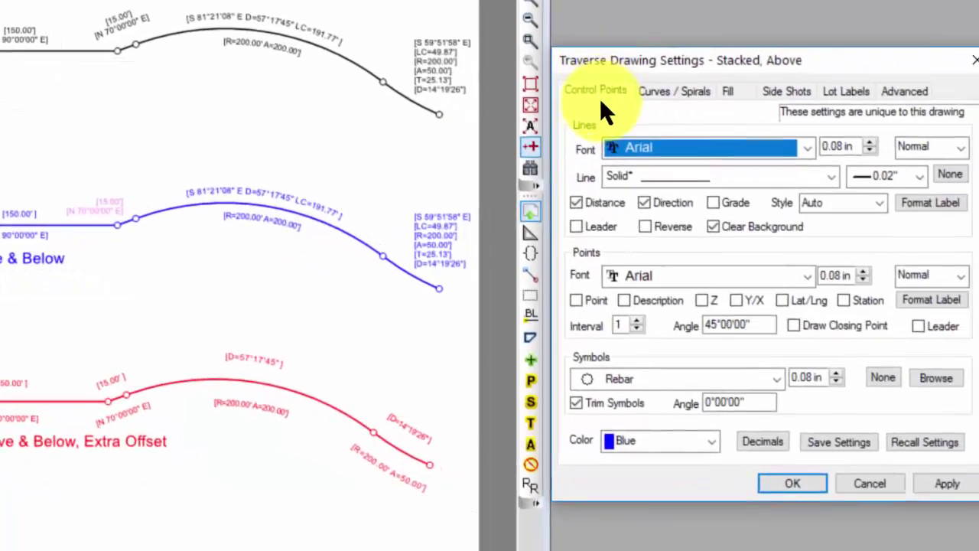
click(928, 206)
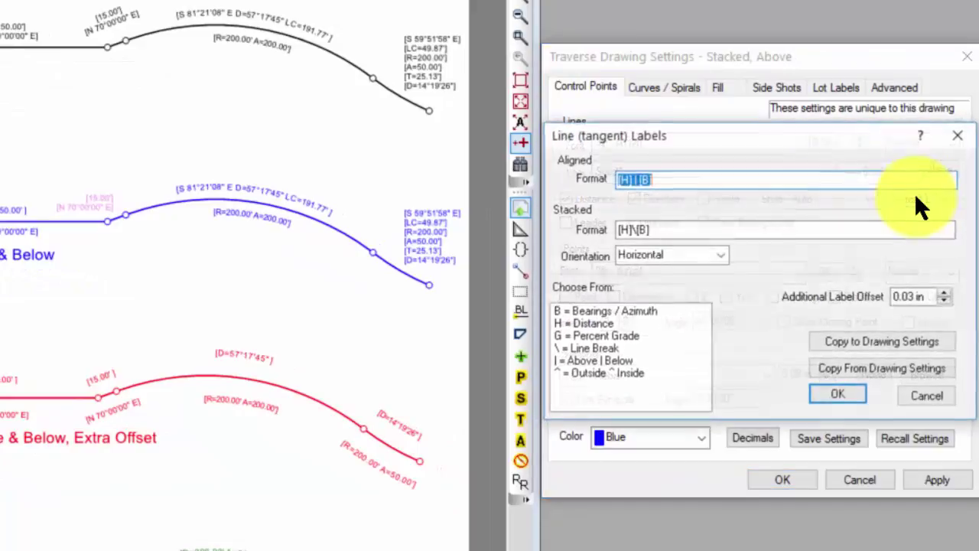
click(658, 184)
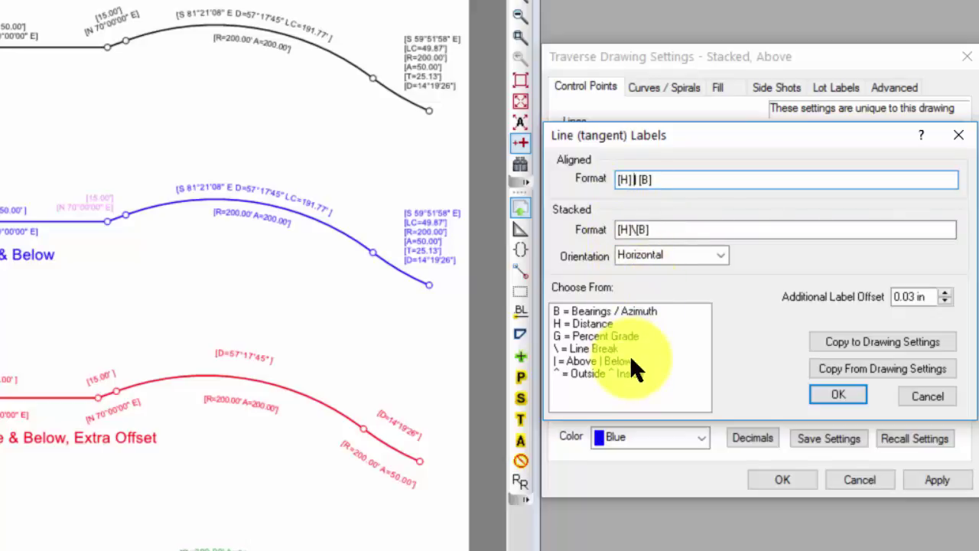
key(BackSpace)
text(^)
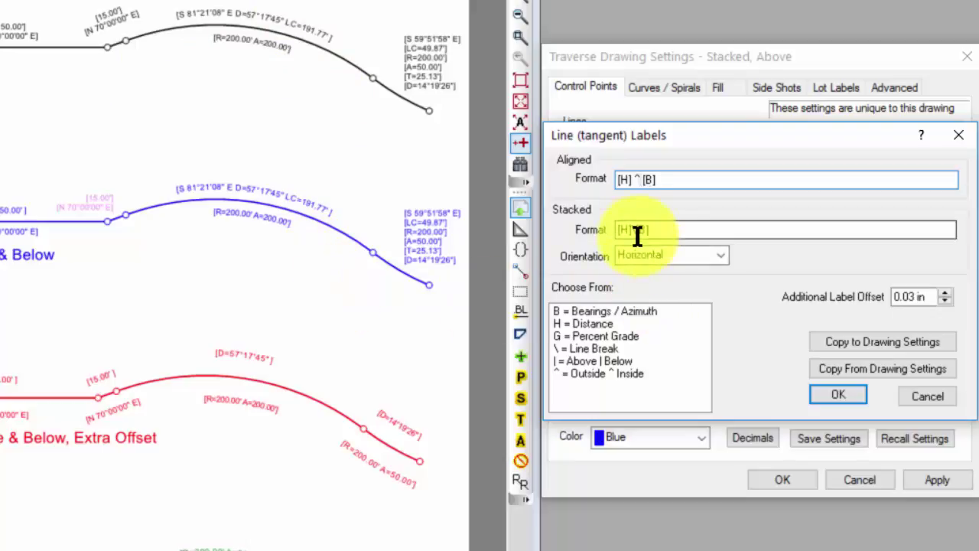
key(BackSpace)
key(BackSpace)
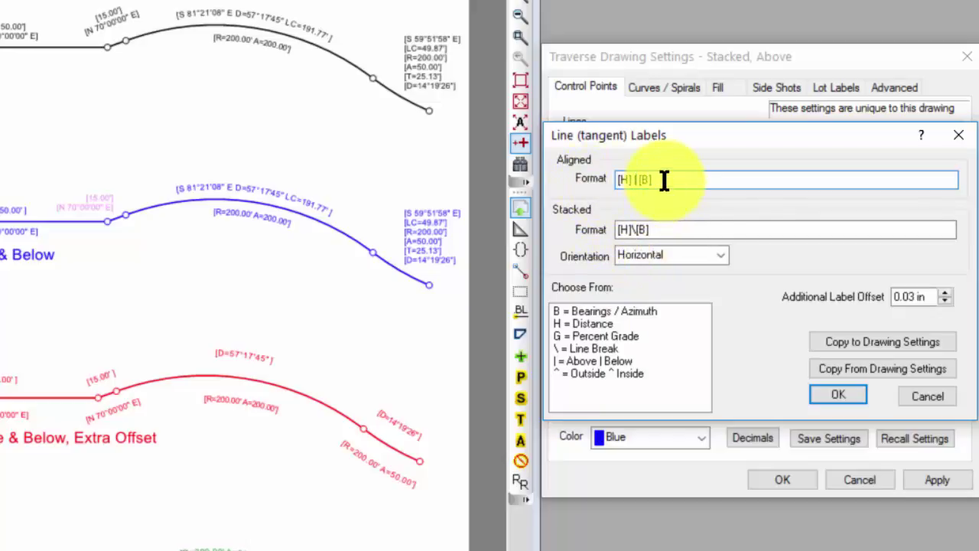
click(675, 227)
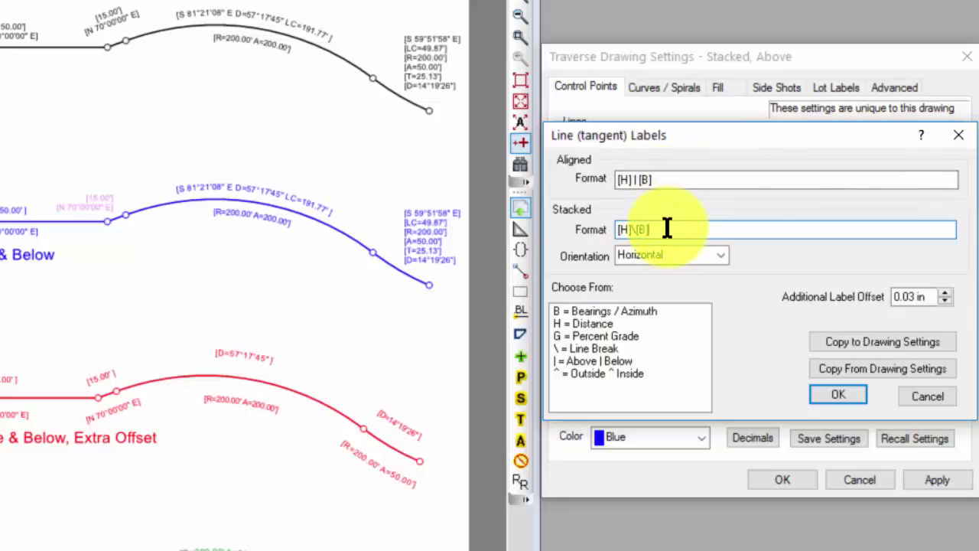
click(839, 394)
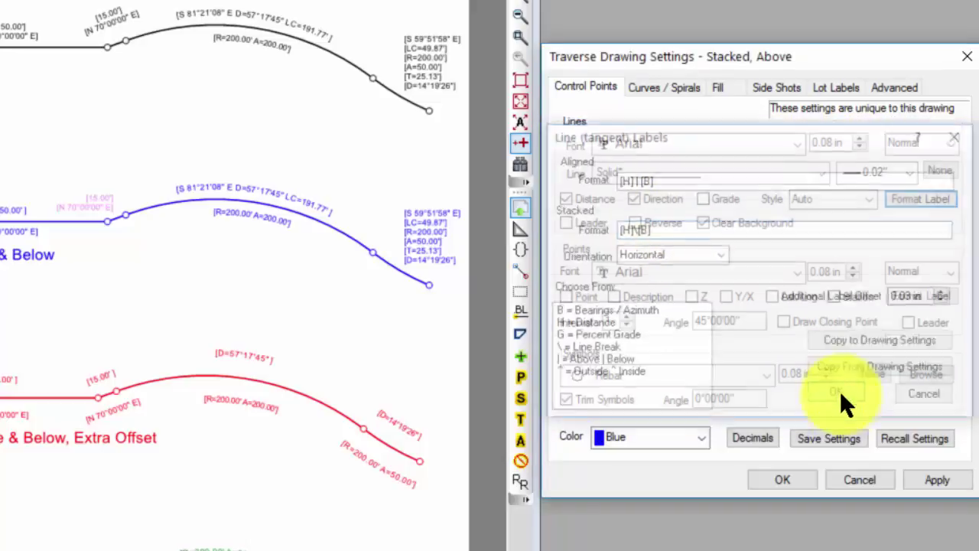
click(795, 478)
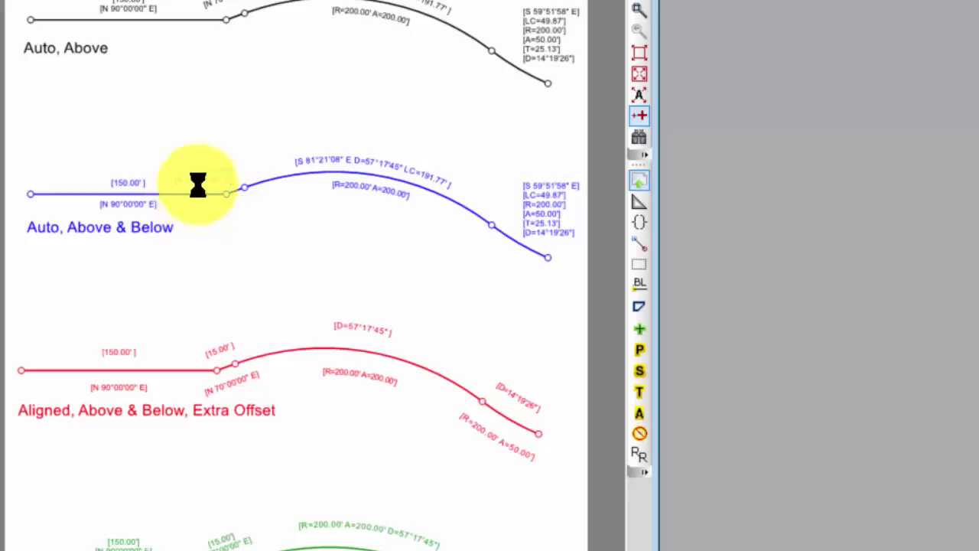
Set the blue Stacked, Above traverse's aligned line label format to [B] | [H] and apply it to the drawing.
mouse_move(198, 192)
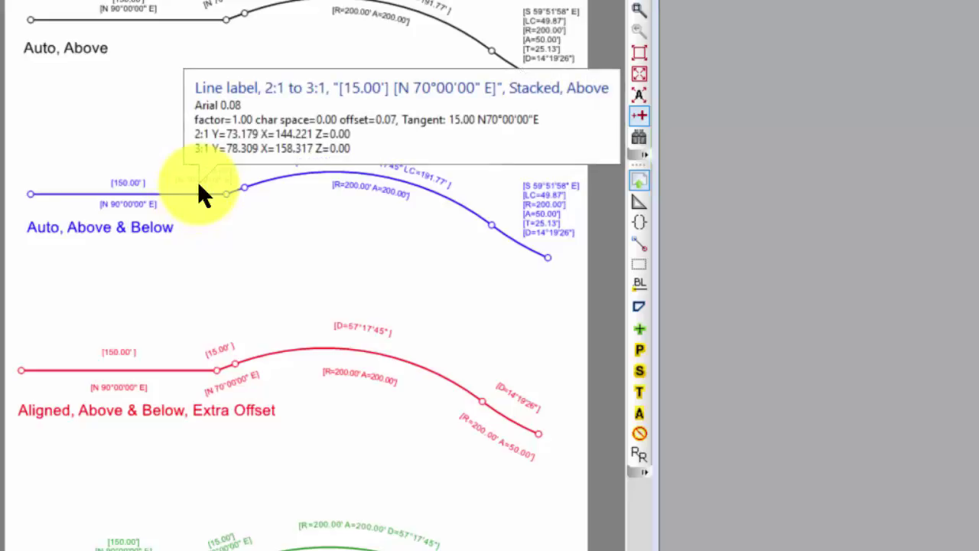
double_click(198, 183)
click(975, 171)
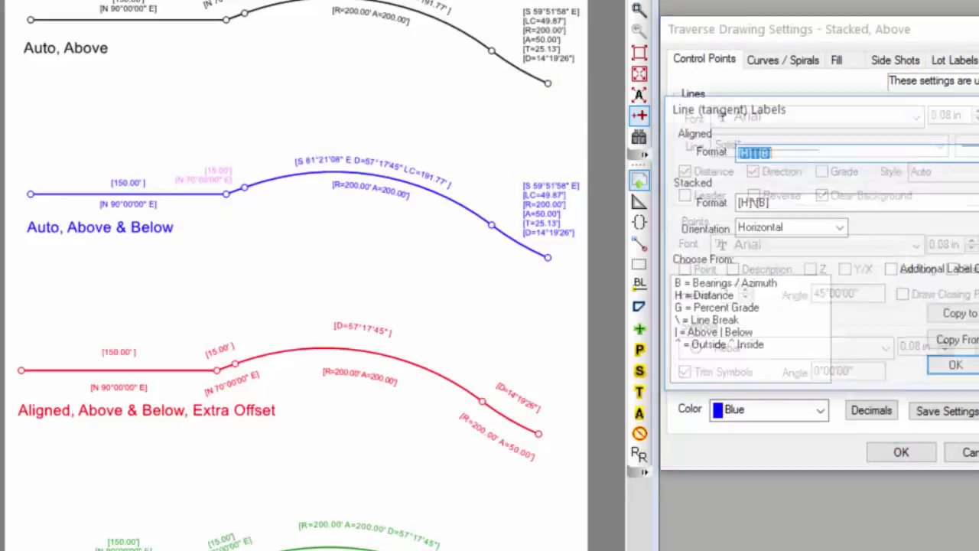
click(739, 156)
key(Delete)
text(B)
key(End)
key(BackSpace)
key(BackSpace)
text(H])
click(954, 369)
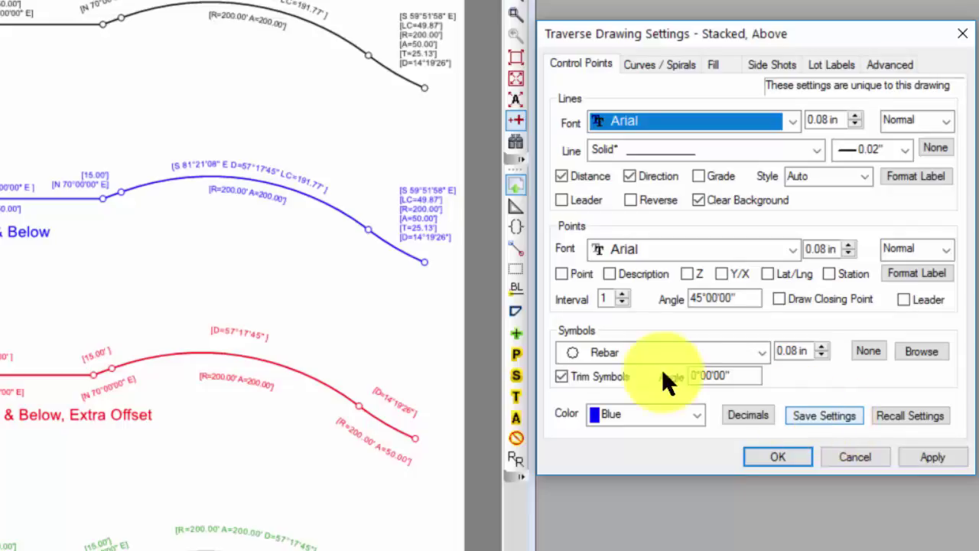
click(784, 457)
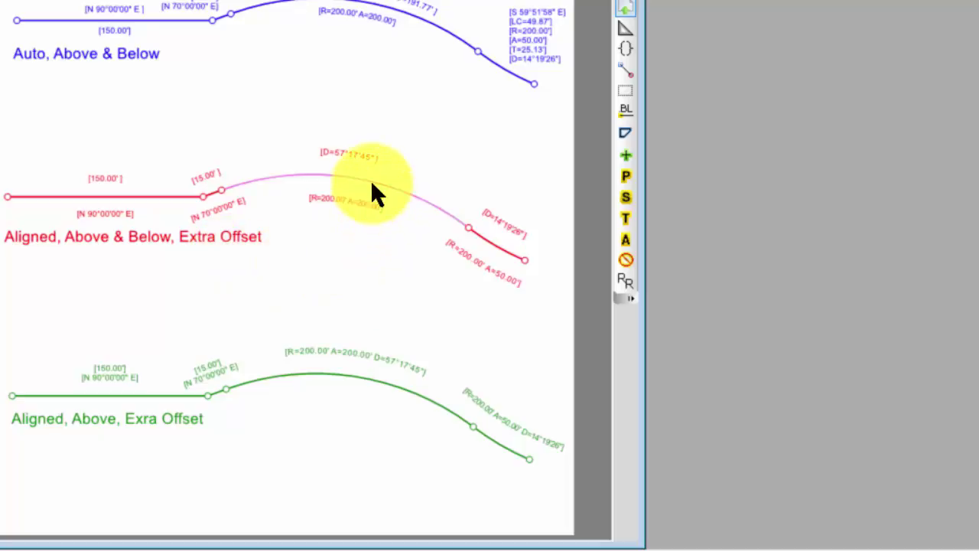
Review the label formats and additional label offsets for lines and curves of the red Aligned, Above Below traverse.
mouse_move(372, 183)
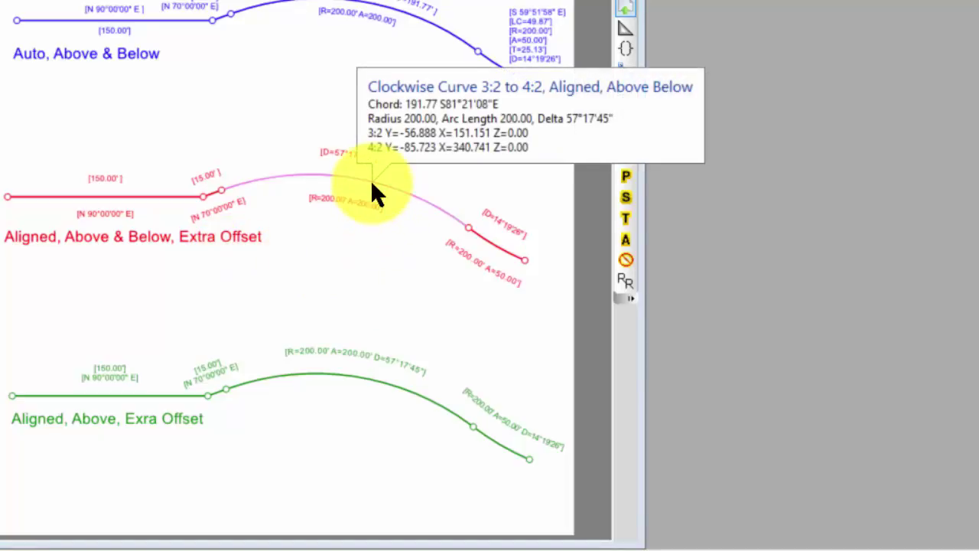
double_click(371, 187)
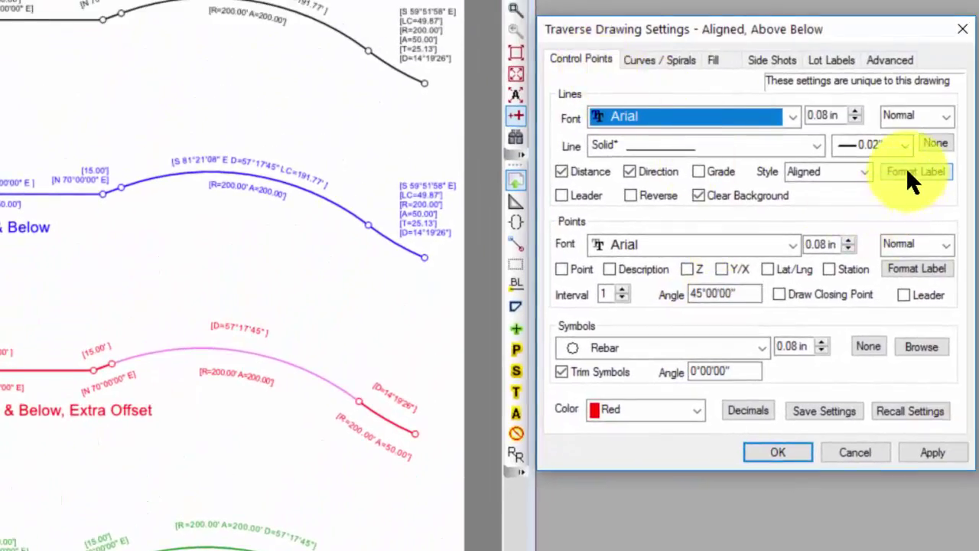
click(908, 173)
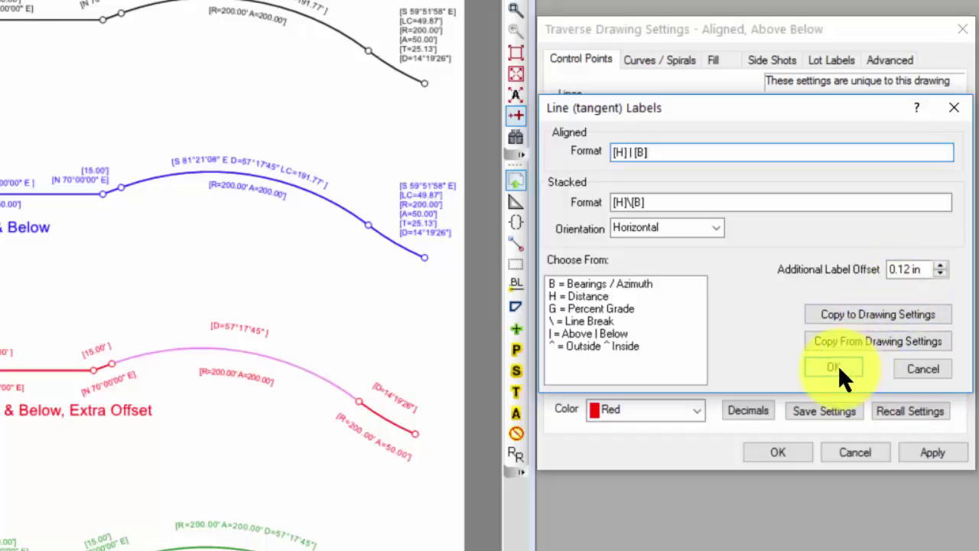
click(836, 366)
click(656, 59)
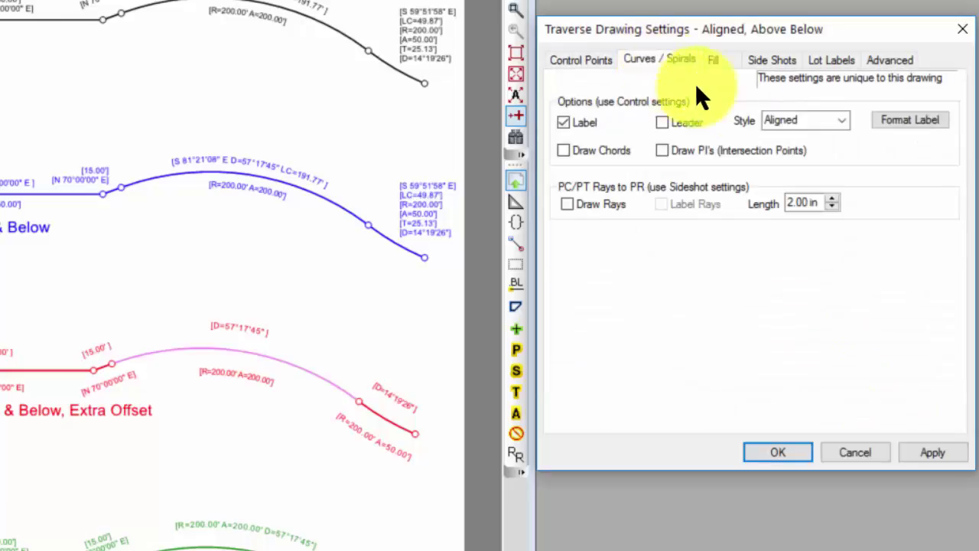
click(899, 117)
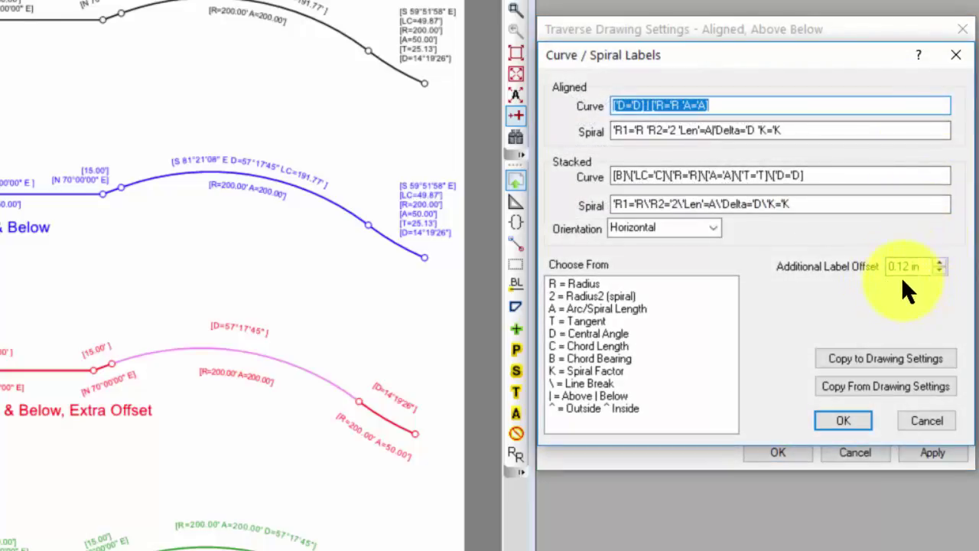
click(848, 417)
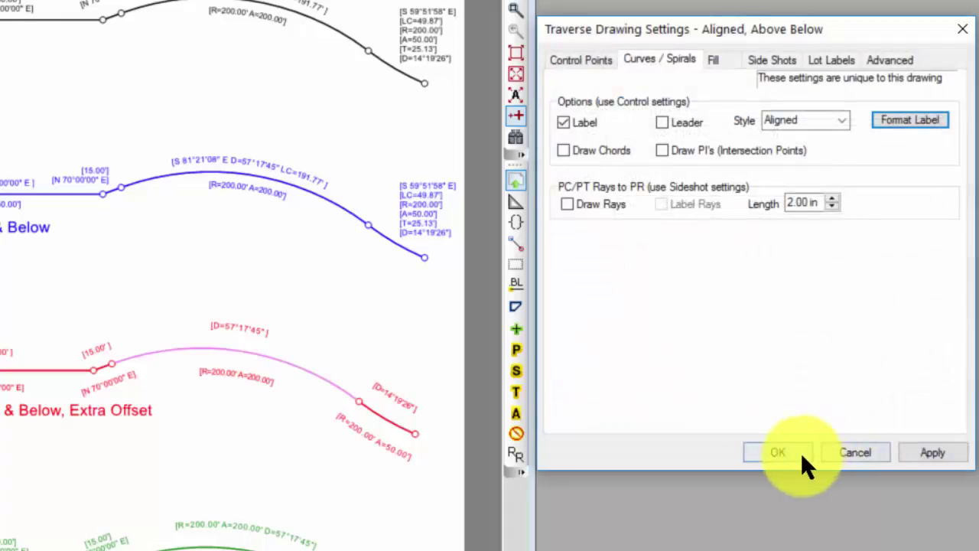
click(800, 451)
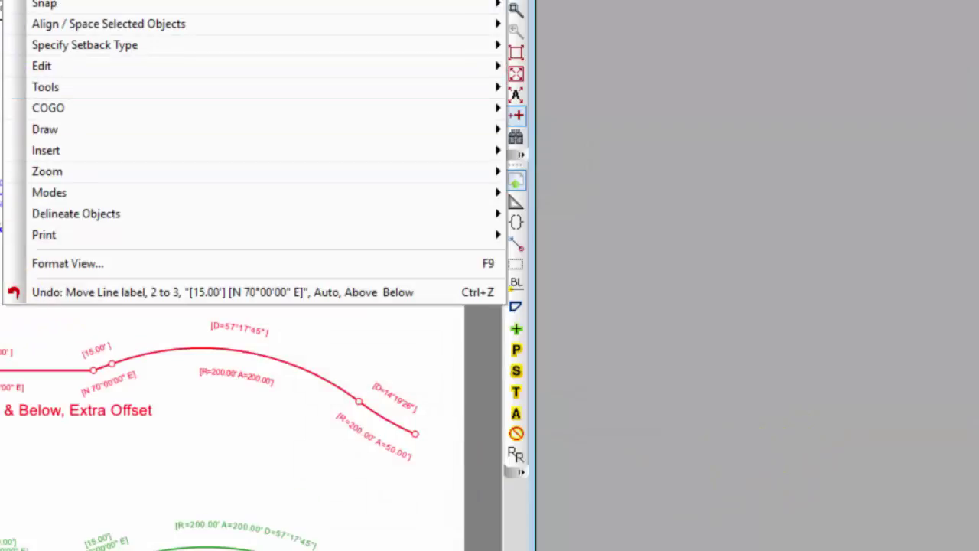
Set the plan drawing's general label offset to 0.02 in.
click(67, 264)
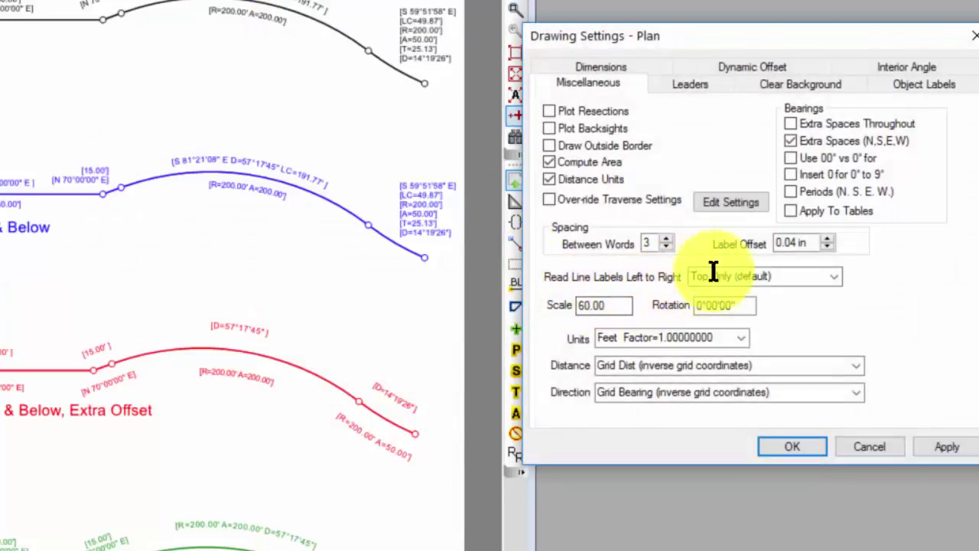
click(826, 246)
click(826, 245)
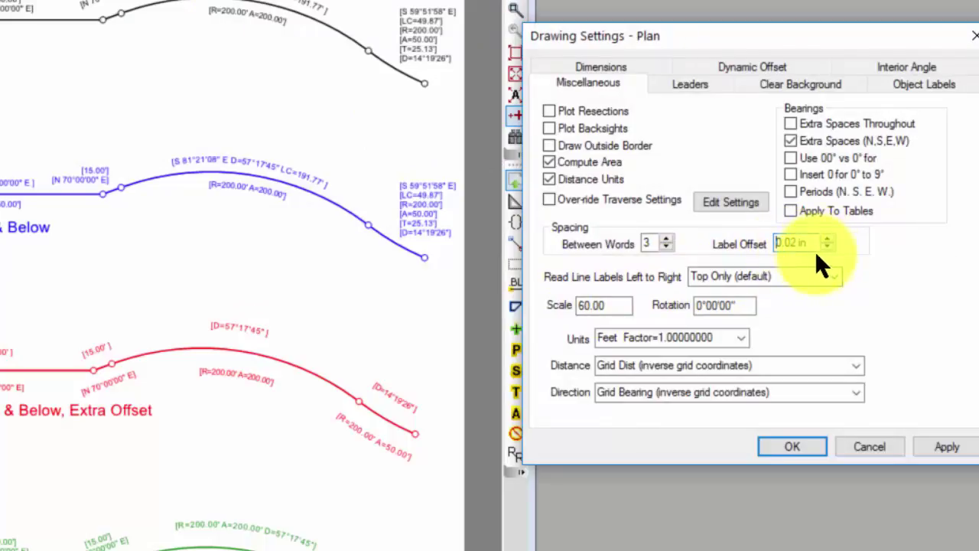
click(790, 447)
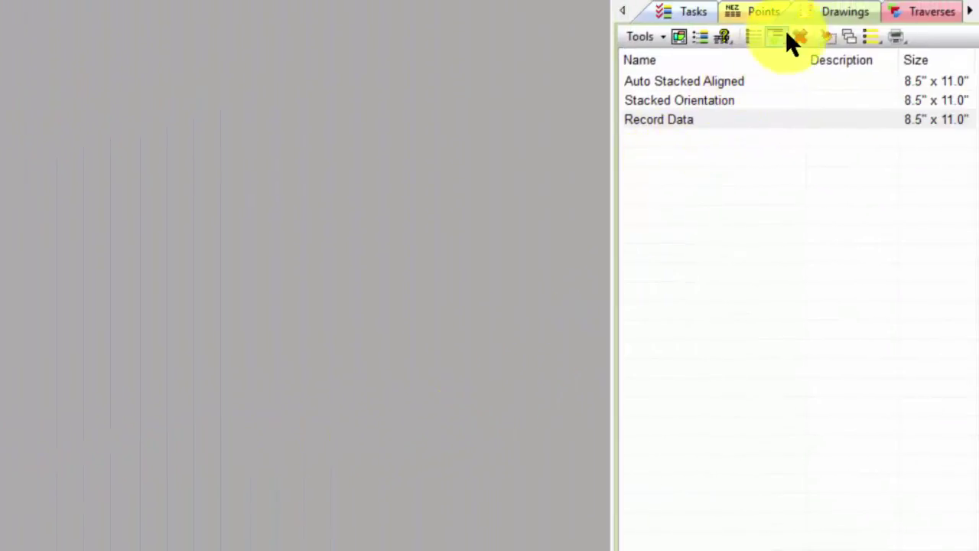
Duplicate the Aligned, Above Below traverse with its own unique points.
click(929, 12)
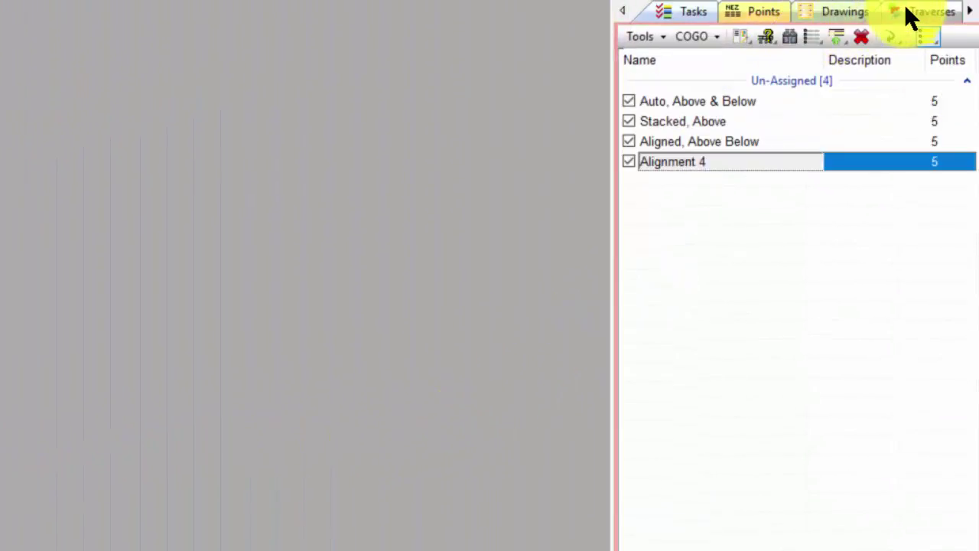
ctrl+click(698, 143)
right_click(697, 147)
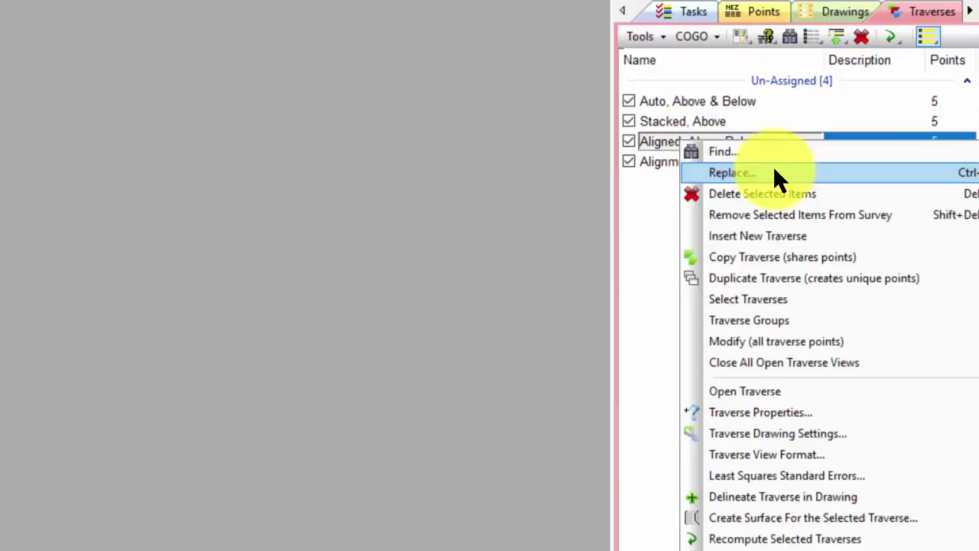
click(766, 279)
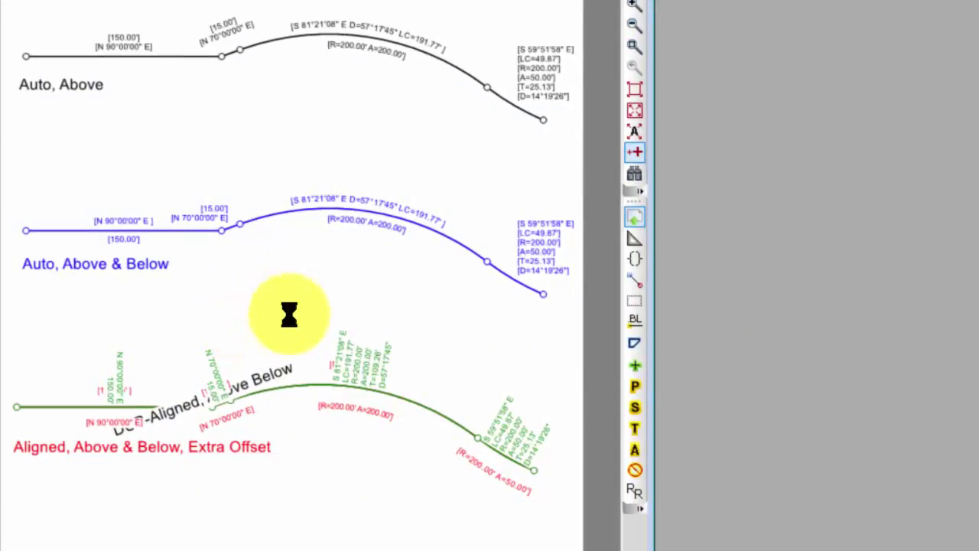
Recall the saved Property Lines settings for the duplicated Aligned, Above Below traverse.
double_click(279, 369)
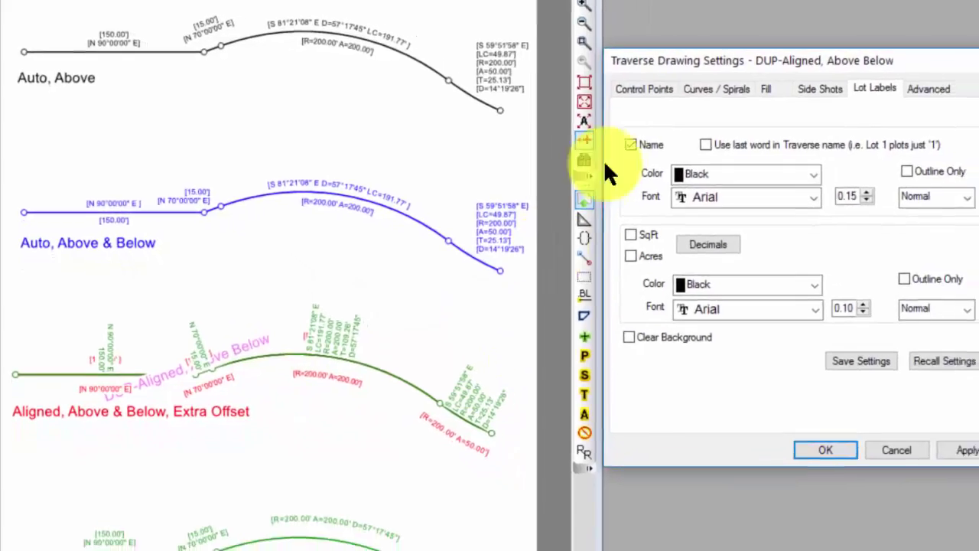
click(926, 357)
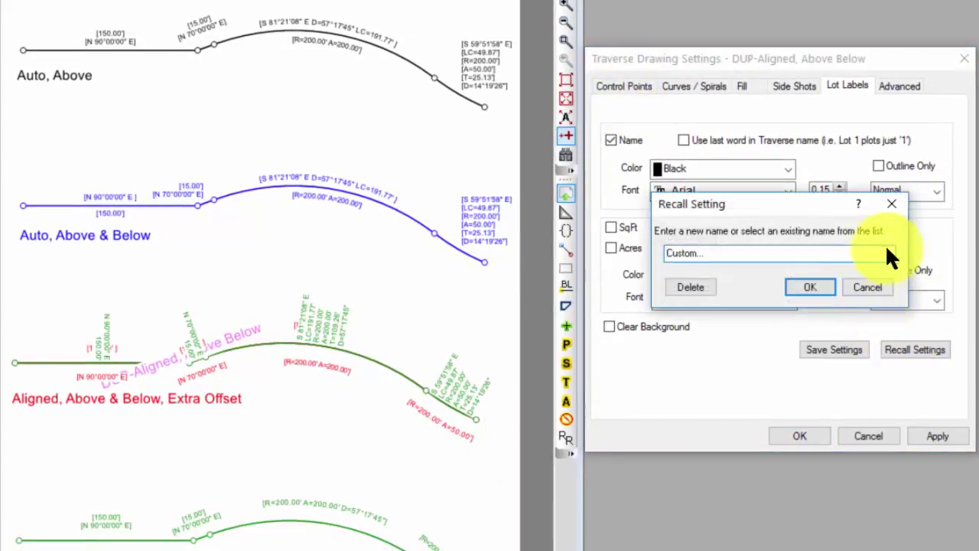
click(887, 250)
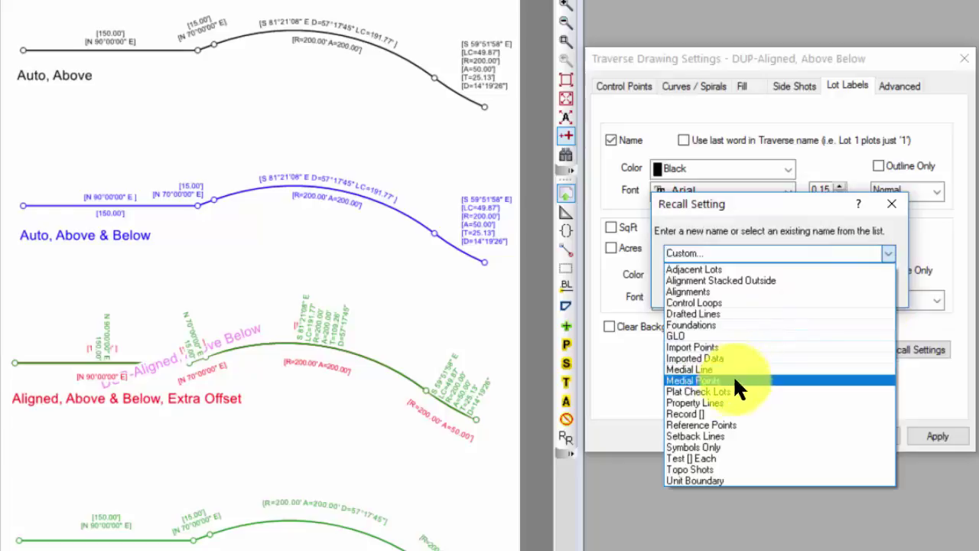
click(716, 402)
click(810, 287)
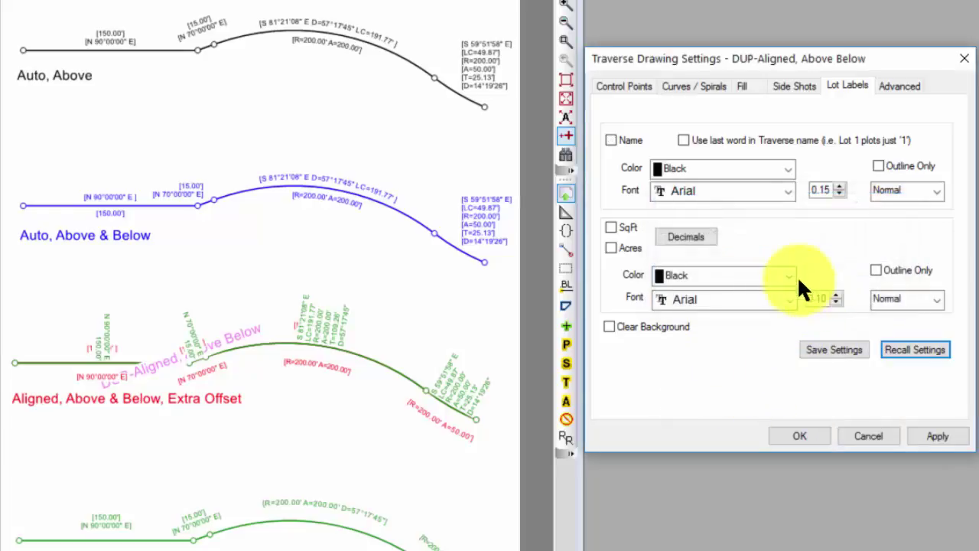
Label the duplicated traverse's lines with distance and direction in the Aligned style, spacing out the aligned format as H | B.
click(607, 84)
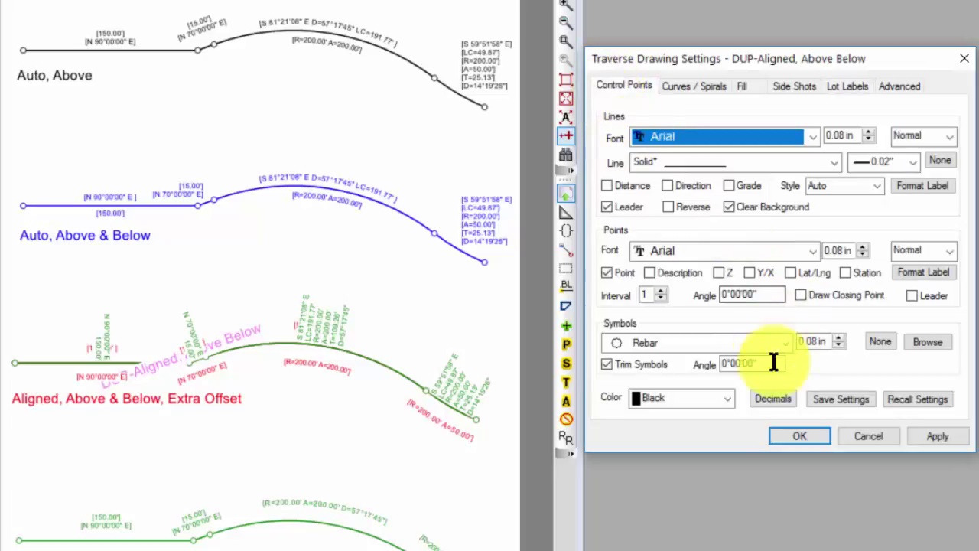
click(607, 185)
click(907, 181)
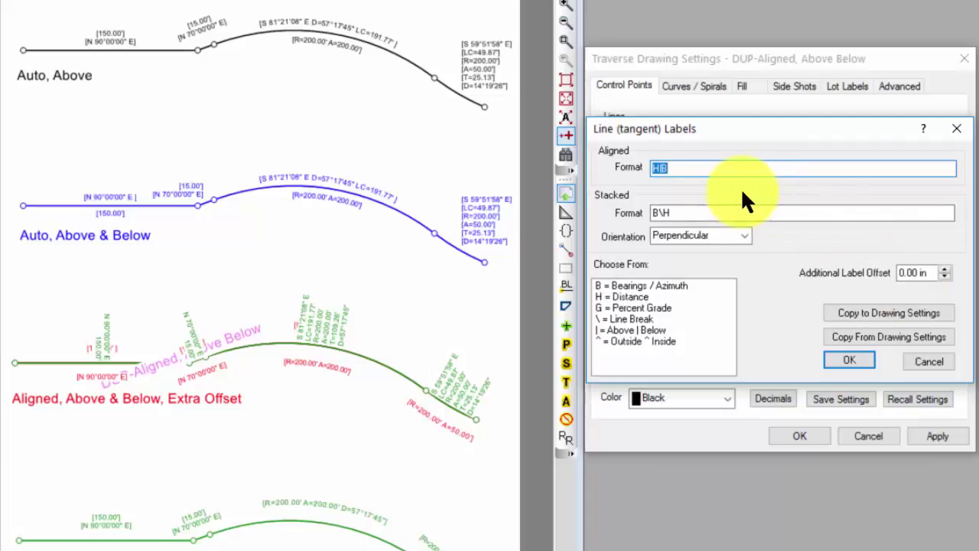
click(656, 169)
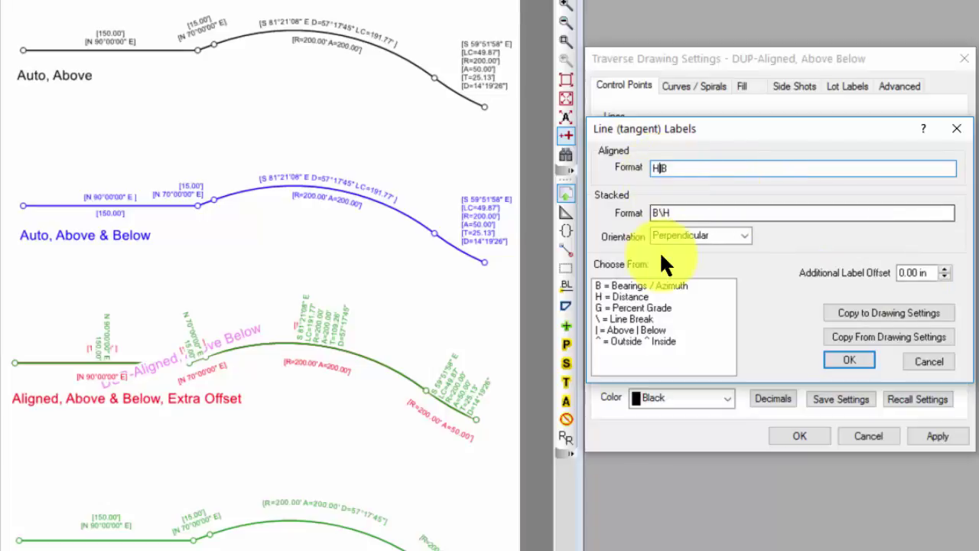
key(Right)
click(663, 214)
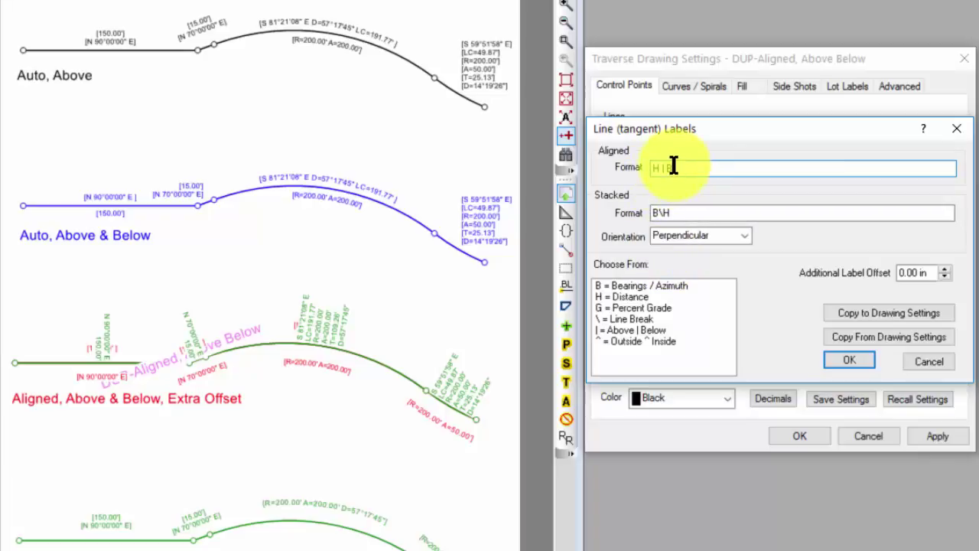
click(674, 167)
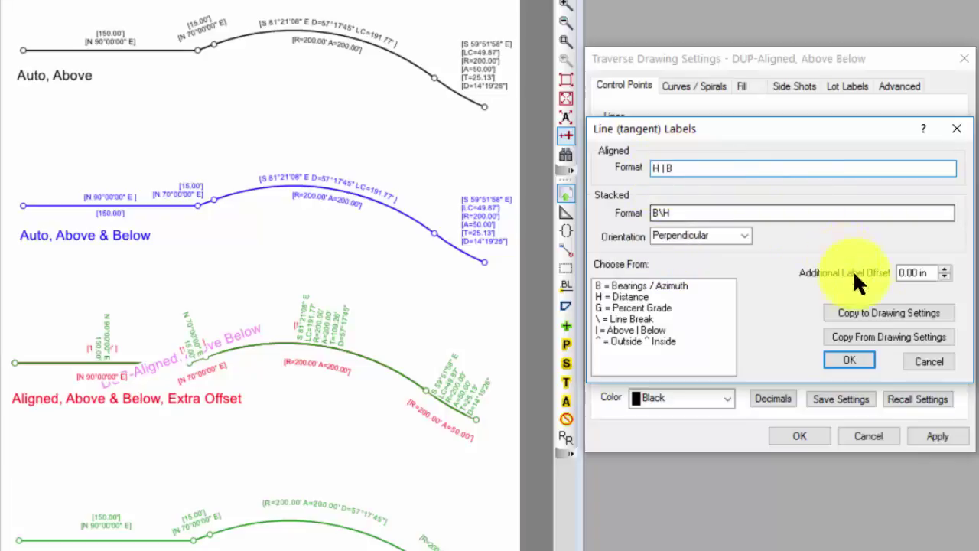
click(854, 356)
click(872, 185)
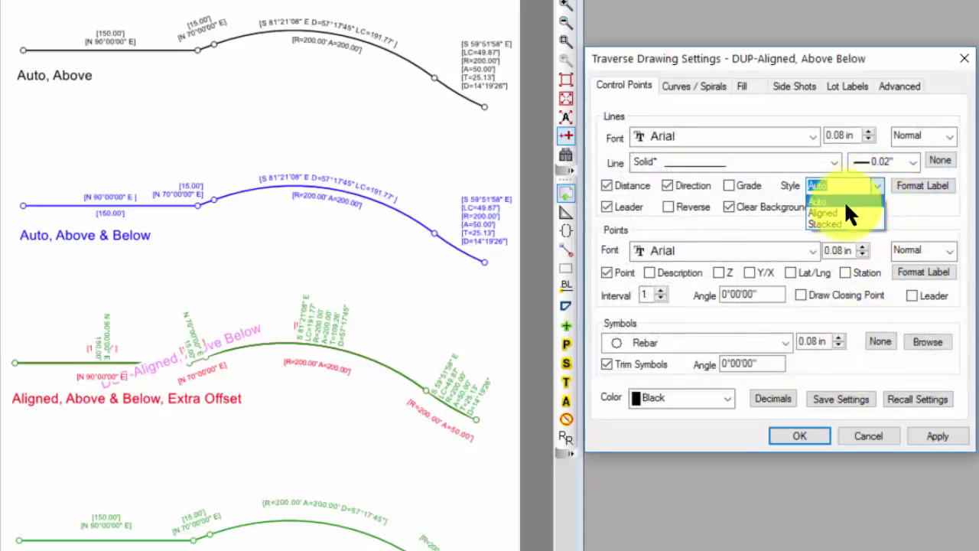
click(834, 209)
Set the duplicated traverse's curve labels to the Aligned style, check the aligned curve format, and apply the drawing settings.
click(693, 87)
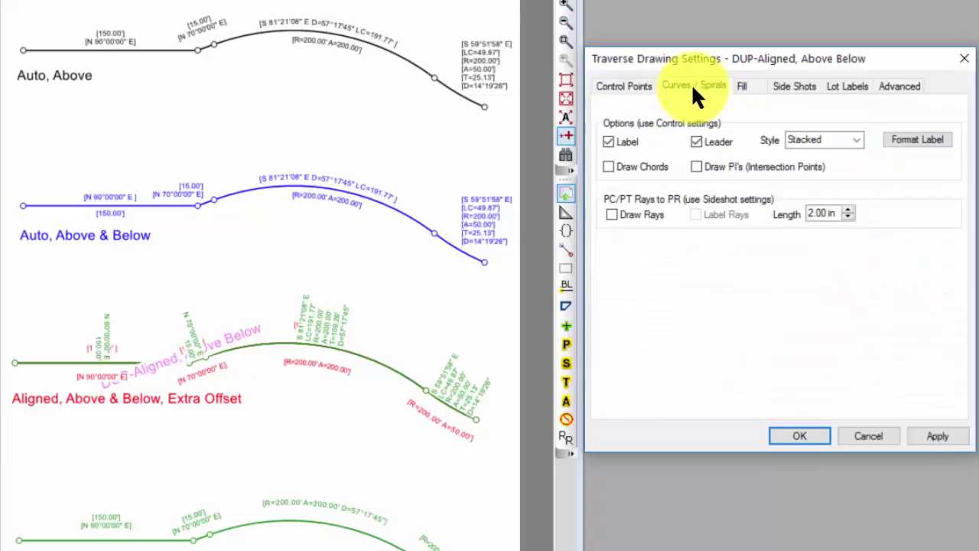
click(854, 137)
click(806, 164)
click(907, 138)
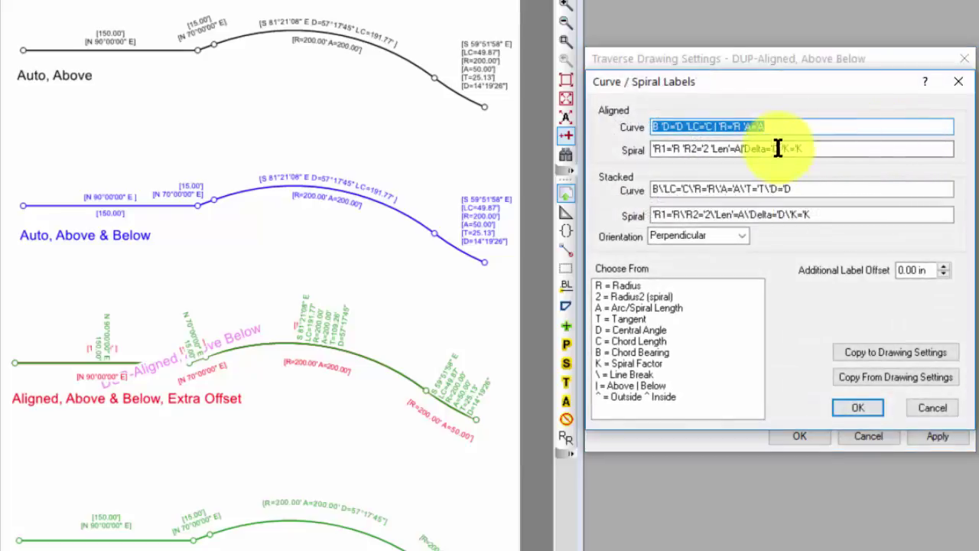
click(784, 128)
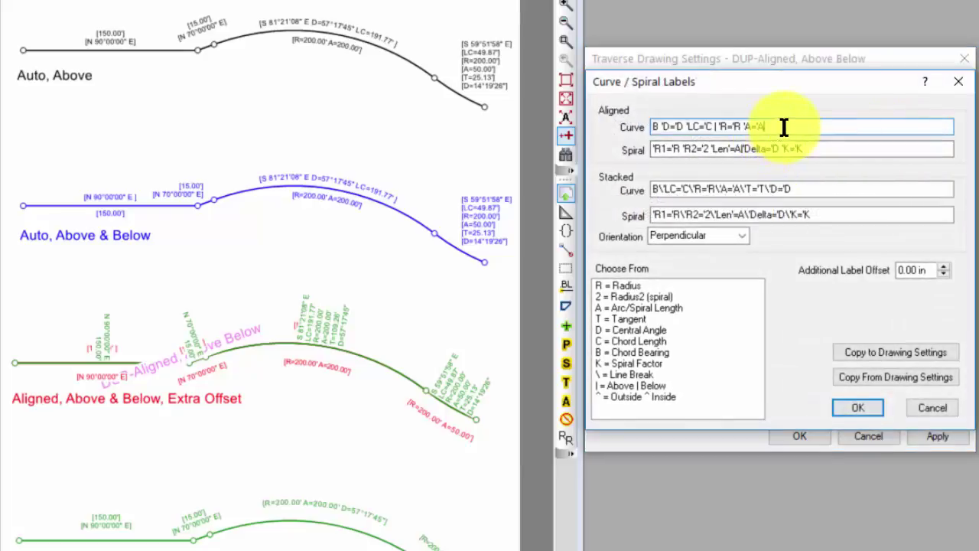
click(859, 407)
click(932, 436)
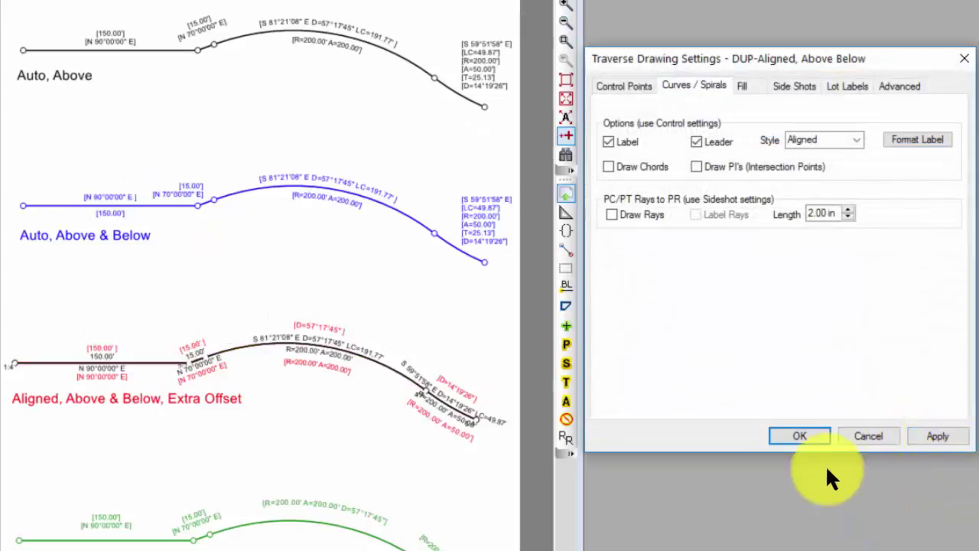
click(813, 434)
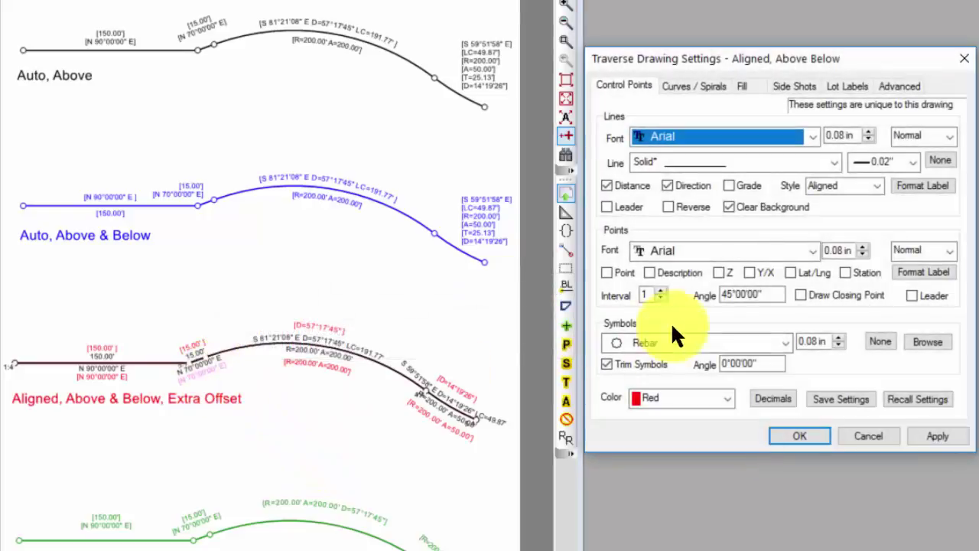
Set the line type and point symbol of the original red Aligned, Above Below traverse to None.
click(936, 160)
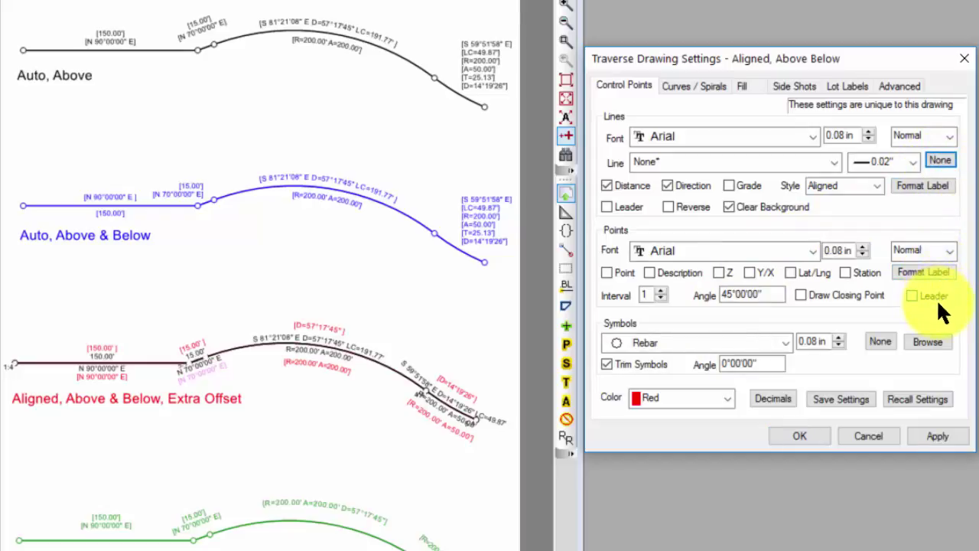
click(880, 341)
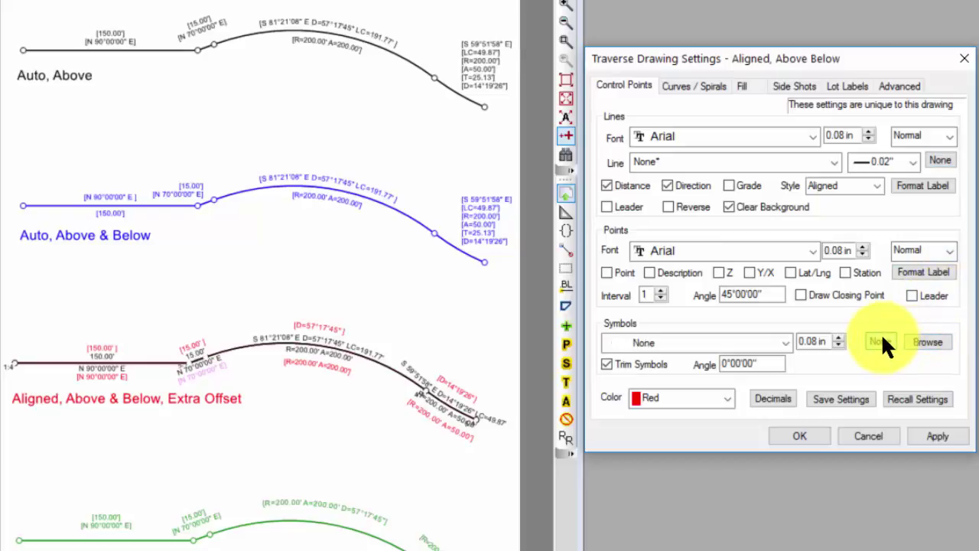
click(801, 436)
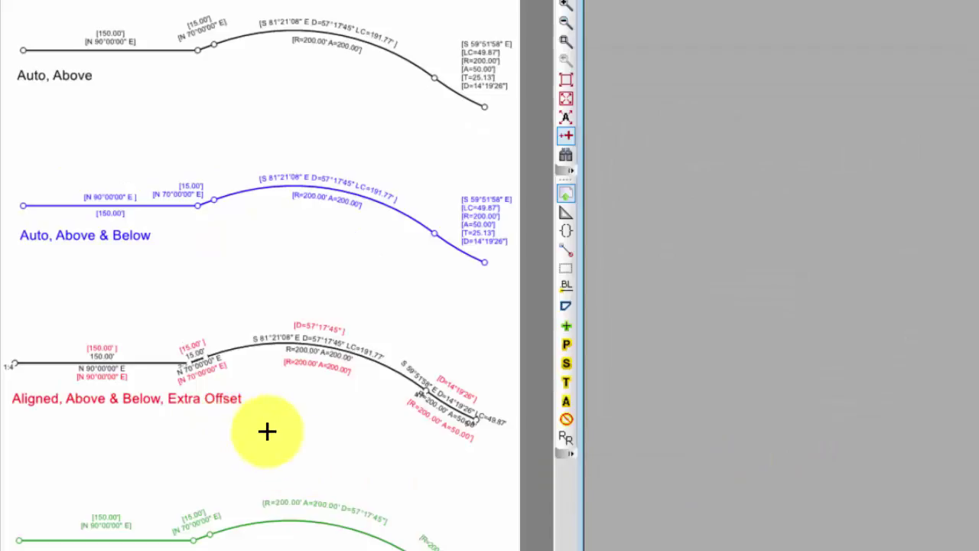